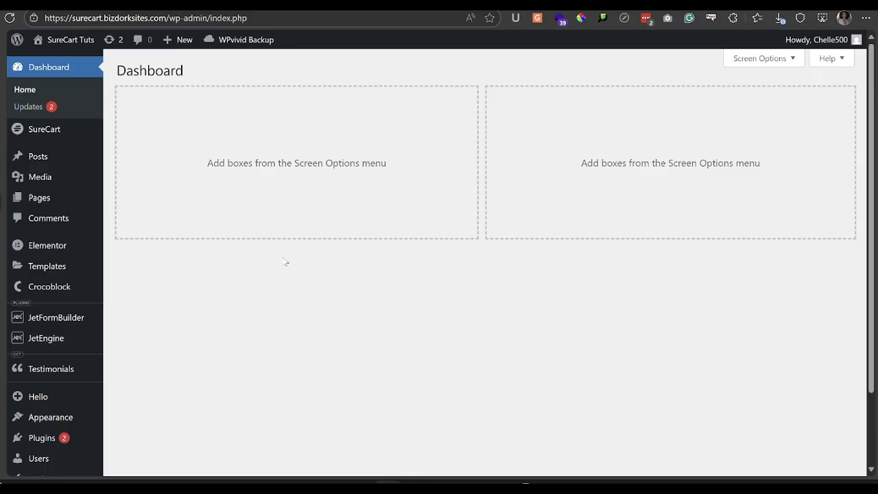
# - Open the list of all site pages and look through it
pyautogui.moveTo(66, 197)
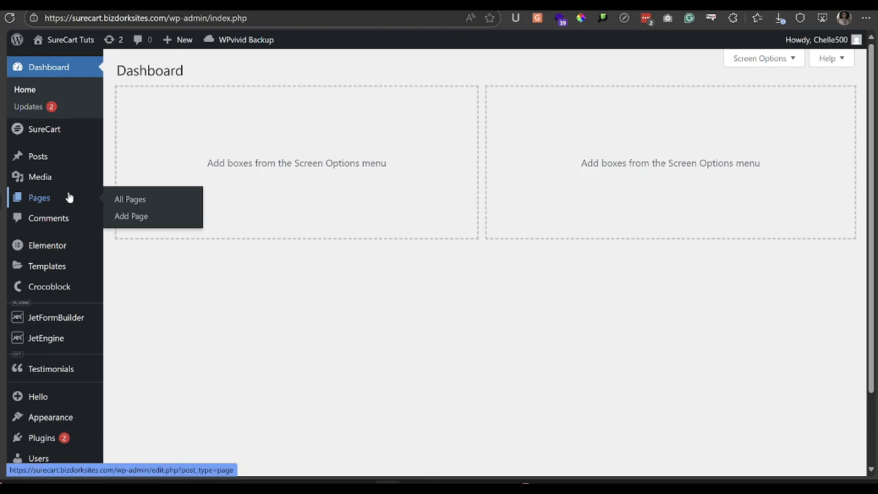
pyautogui.click(134, 199)
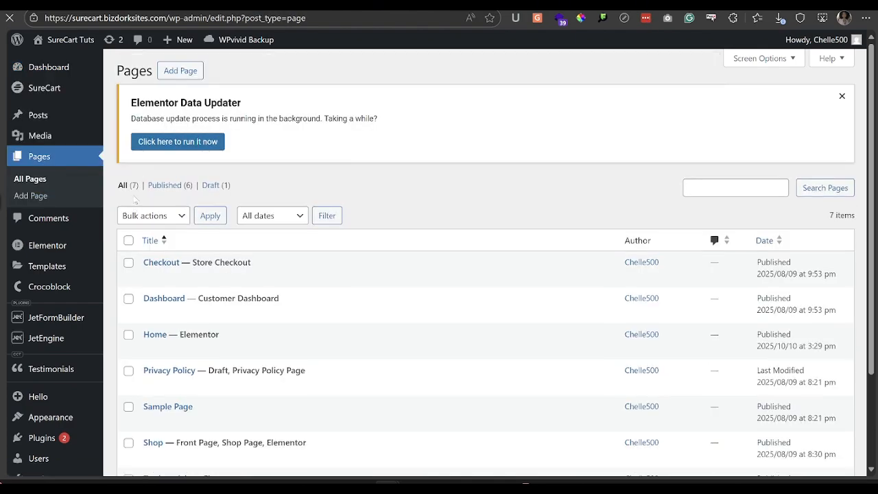
pyautogui.scroll(-1, 162, 239)
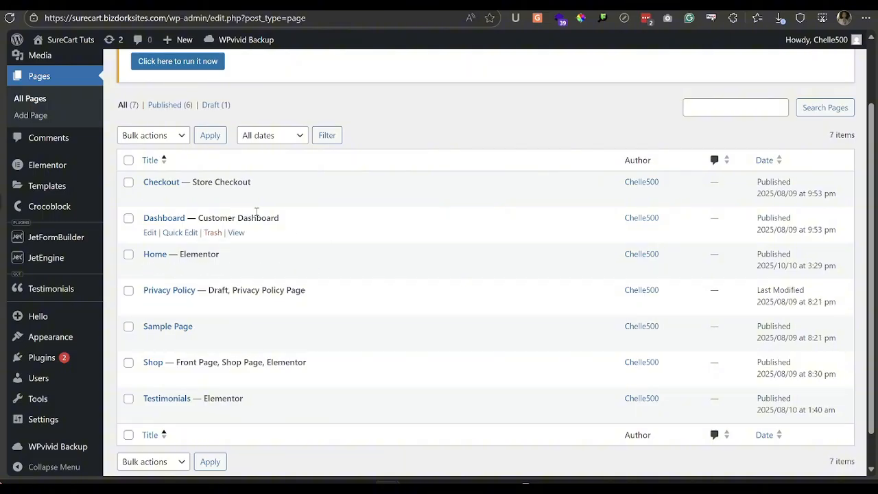
# - Open the Custom Footer template from the Theme Builder's footer parts for editing in Elementor
pyautogui.moveTo(58, 191)
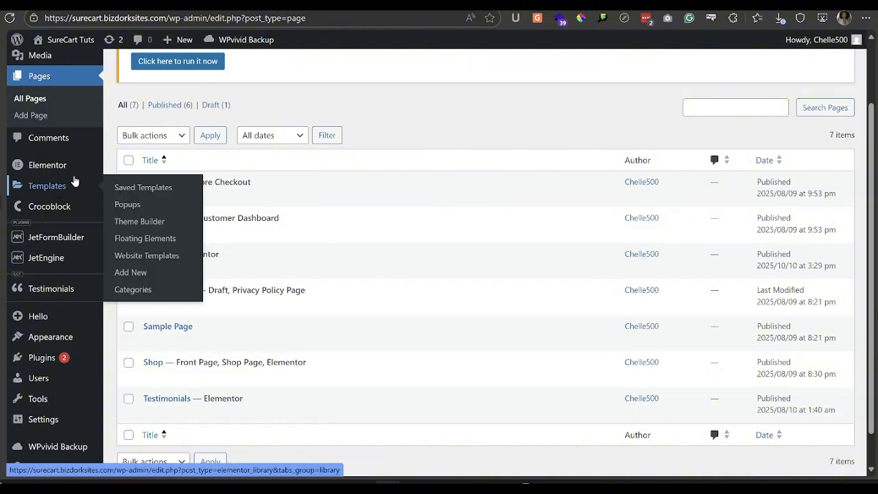
pyautogui.click(124, 222)
pyautogui.click(98, 86)
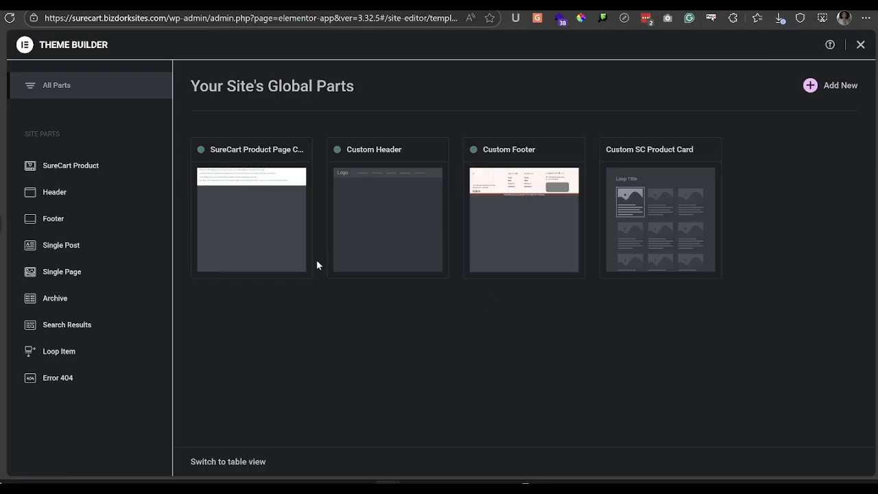
pyautogui.click(92, 226)
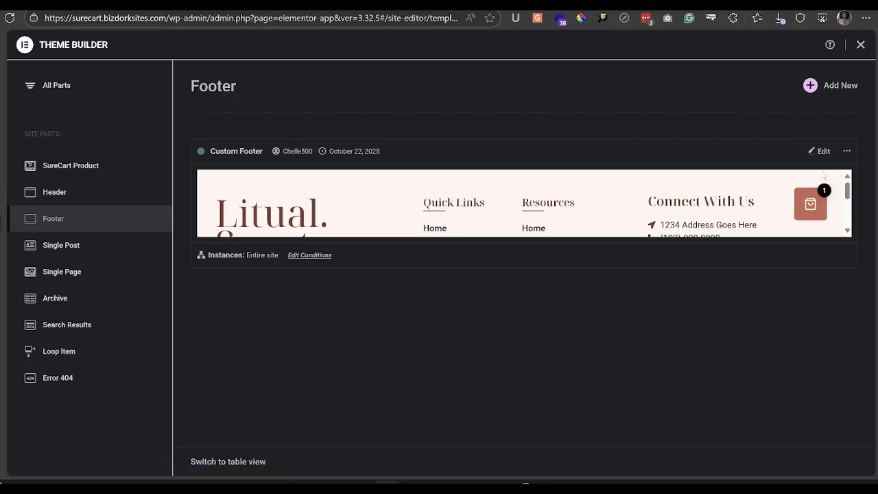
pyautogui.click(823, 154)
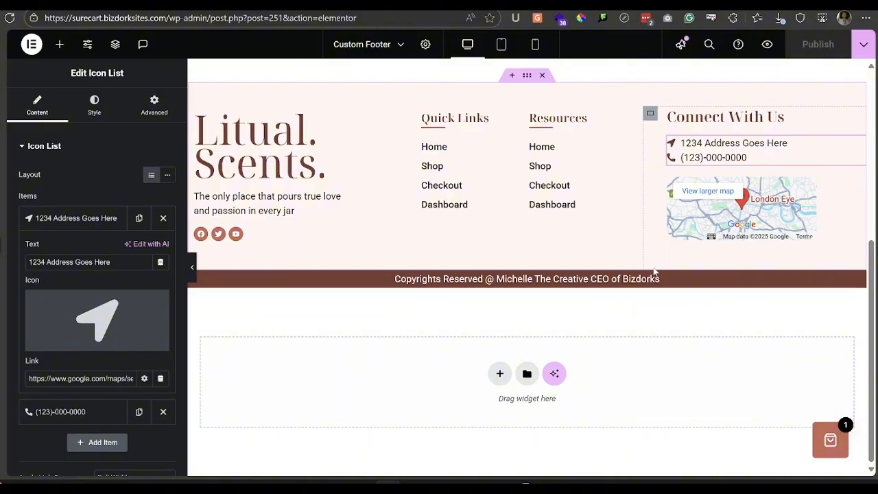
# - Duplicate the main footer container and delete the contact icon list from the copy's Connect With Us column
pyautogui.rightClick(527, 81)
pyautogui.click(555, 117)
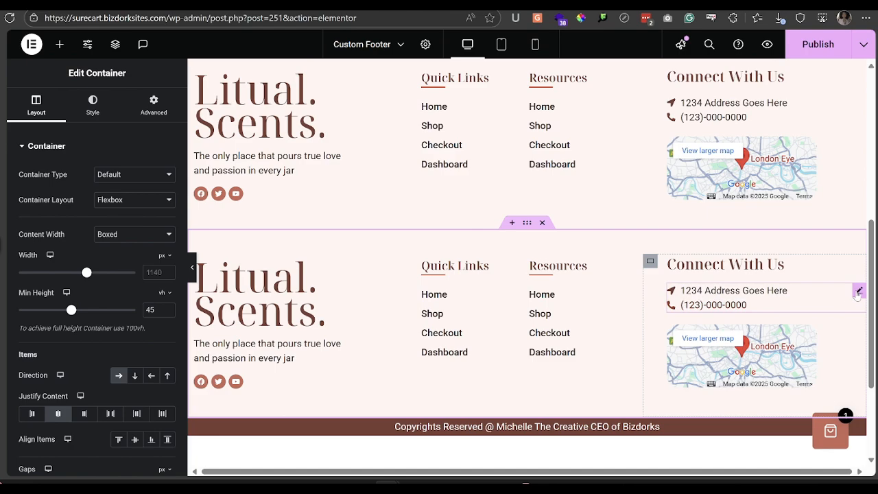
pyautogui.click(858, 293)
pyautogui.rightClick(858, 293)
pyautogui.click(757, 464)
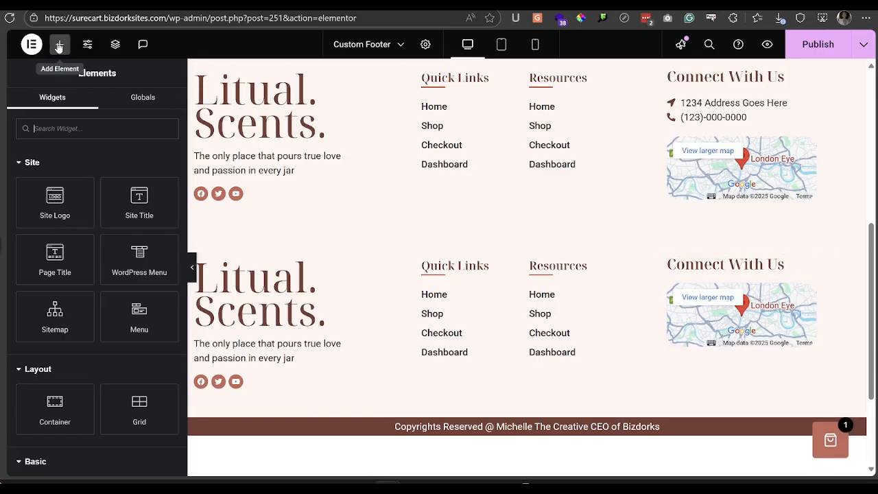
# - Add an Icon List widget between the Connect With Us heading and the map in the duplicated container
pyautogui.click(57, 130)
pyautogui.write('icon')
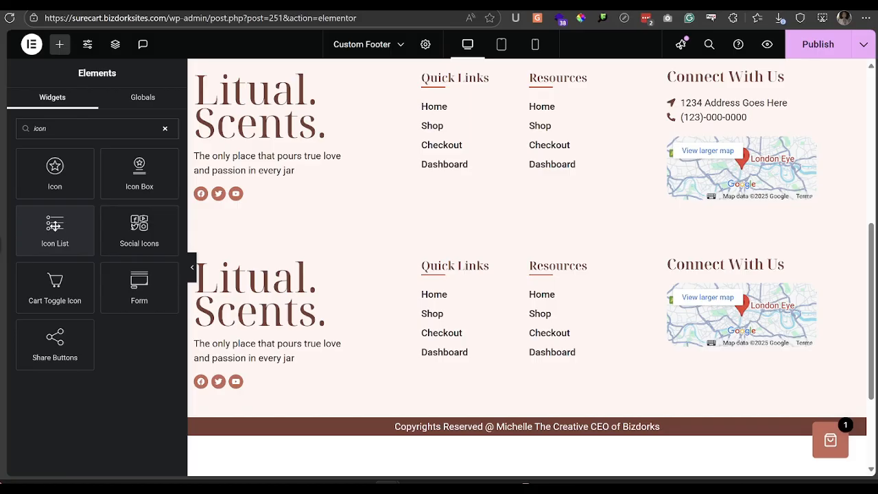
pyautogui.moveTo(53, 226); pyautogui.dragTo(742, 272)
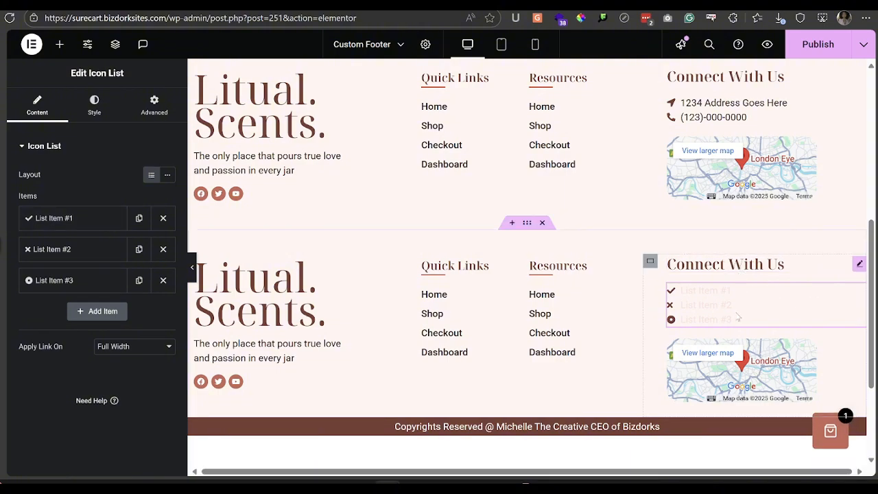
# - Set the new icon list's text color to the global Primary color
pyautogui.click(98, 111)
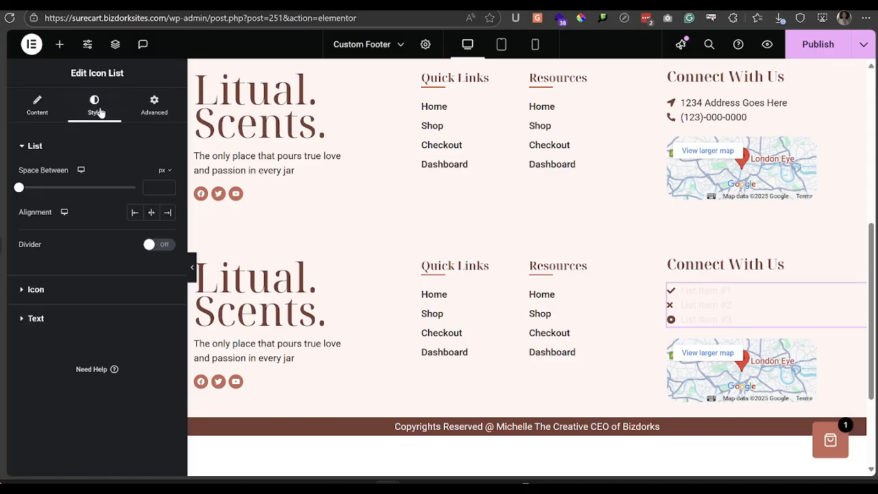
pyautogui.click(94, 318)
pyautogui.click(151, 308)
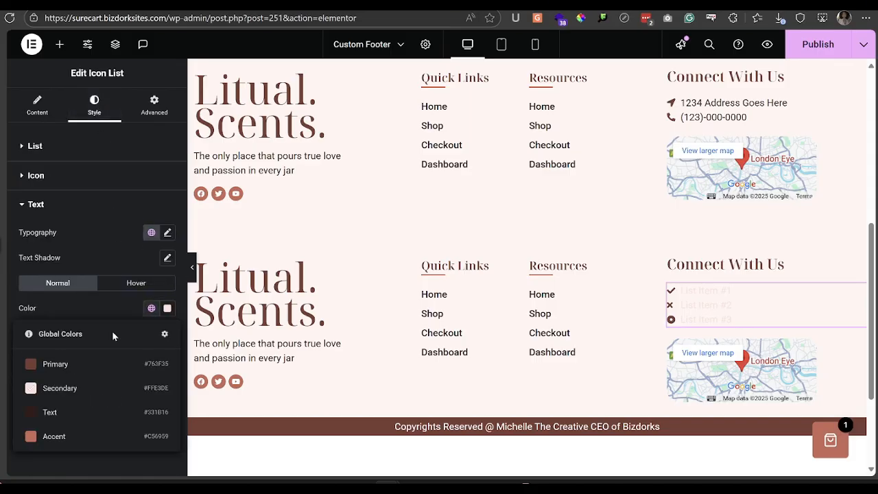
pyautogui.click(86, 369)
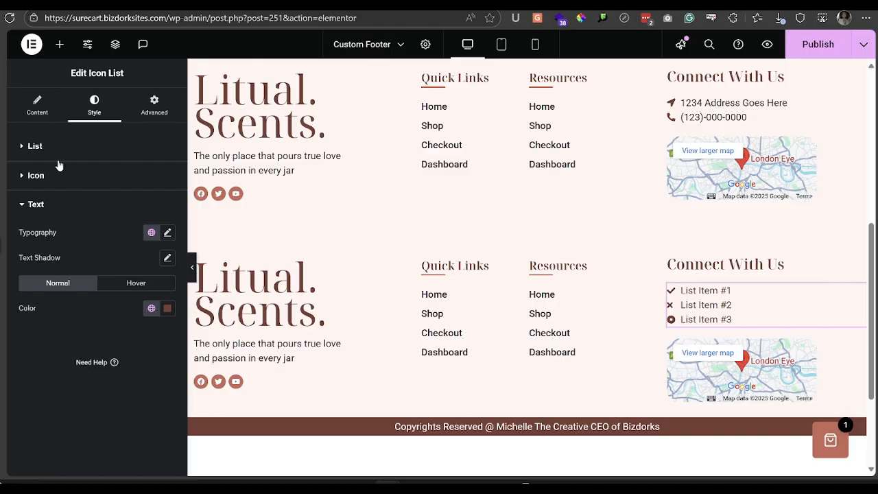
# - Remove list items #3 and #2 and replace the remaining item's text with the placeholder phone number
pyautogui.click(41, 109)
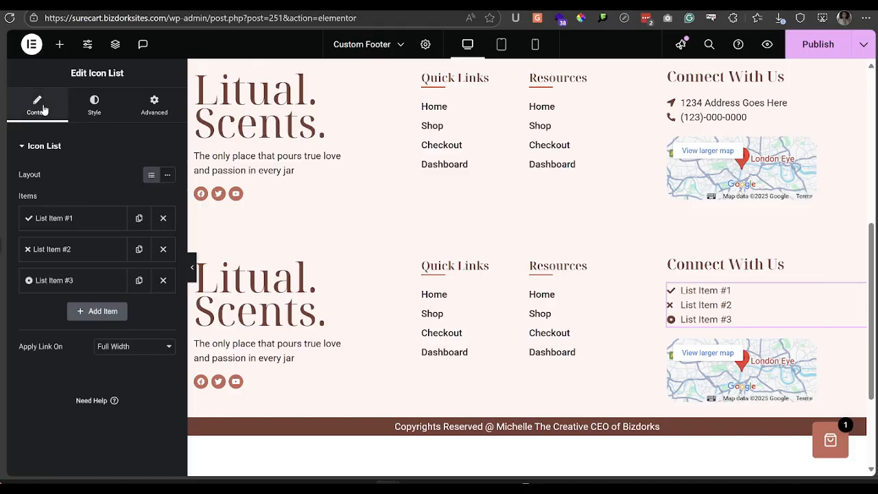
pyautogui.click(162, 280)
pyautogui.click(162, 249)
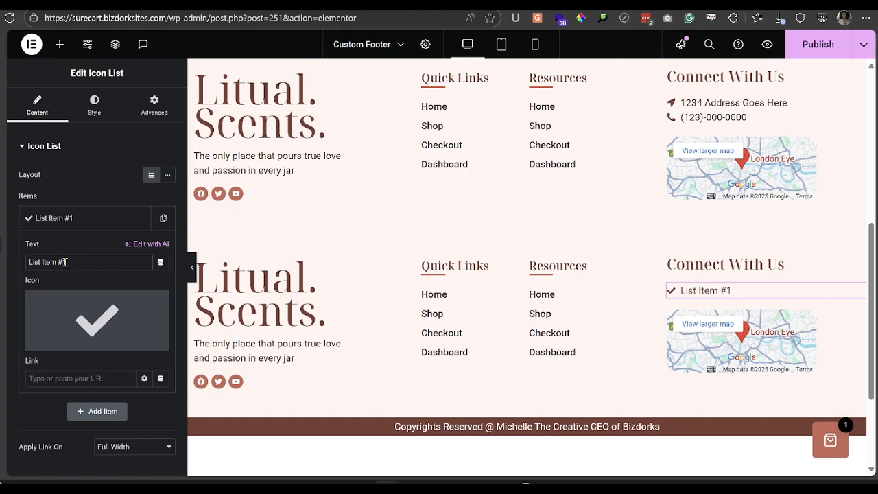
pyautogui.tripleClick(65, 262)
pyautogui.write('(123)-000-0000')
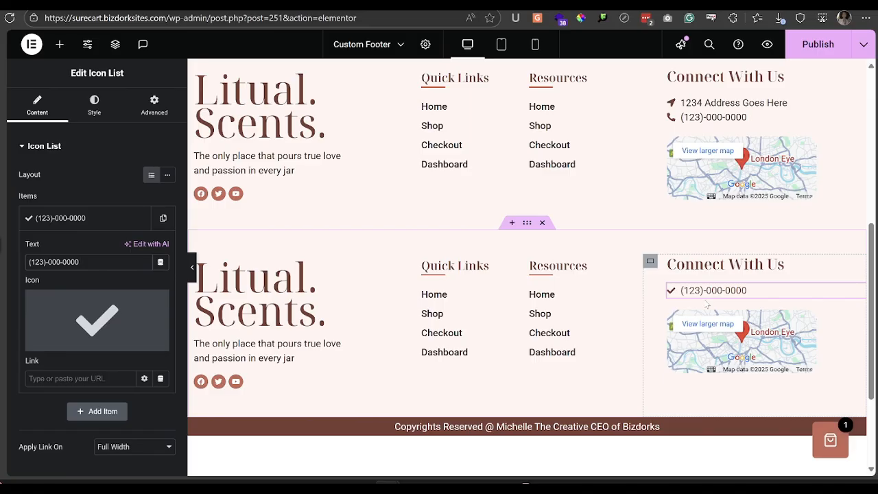
# - Search the icon library for "phone" and replace the list item's check icon with the classic handset icon
pyautogui.moveTo(88, 310)
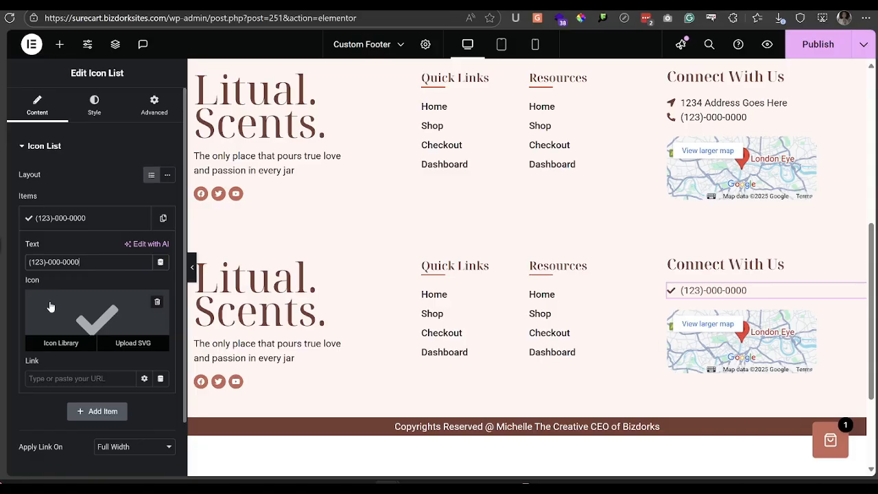
pyautogui.click(81, 311)
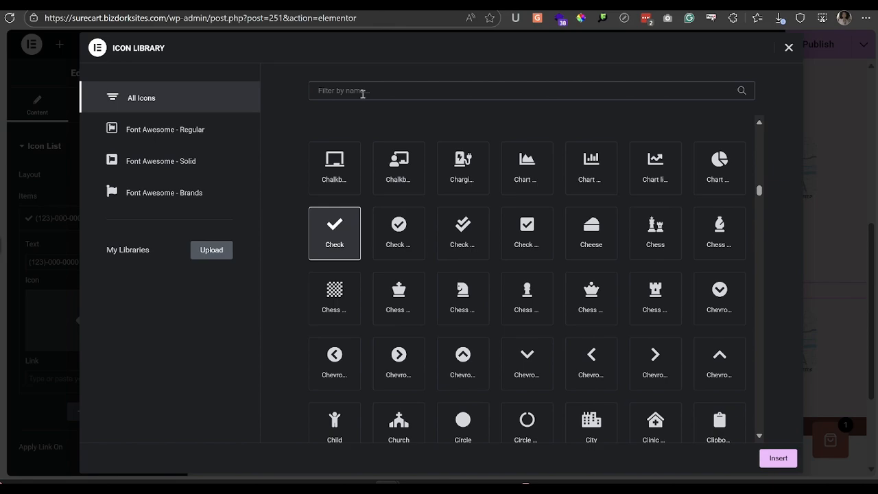
pyautogui.write('phone')
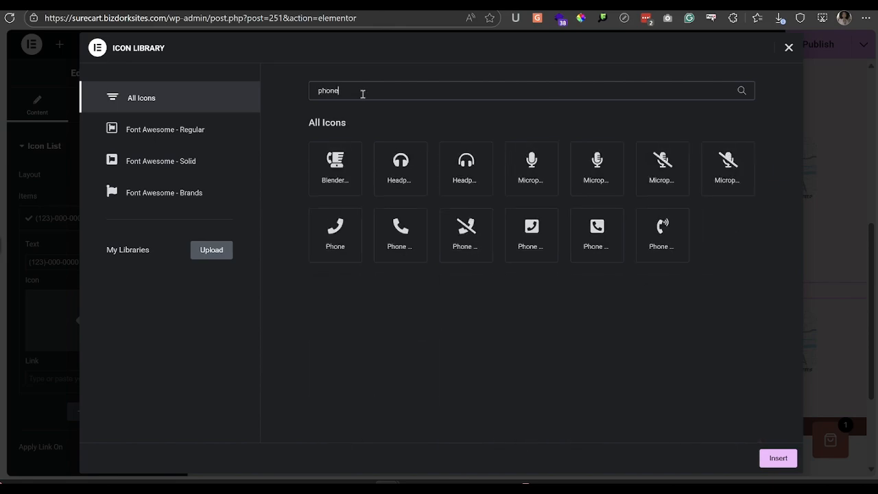
pyautogui.click(392, 230)
pyautogui.click(776, 456)
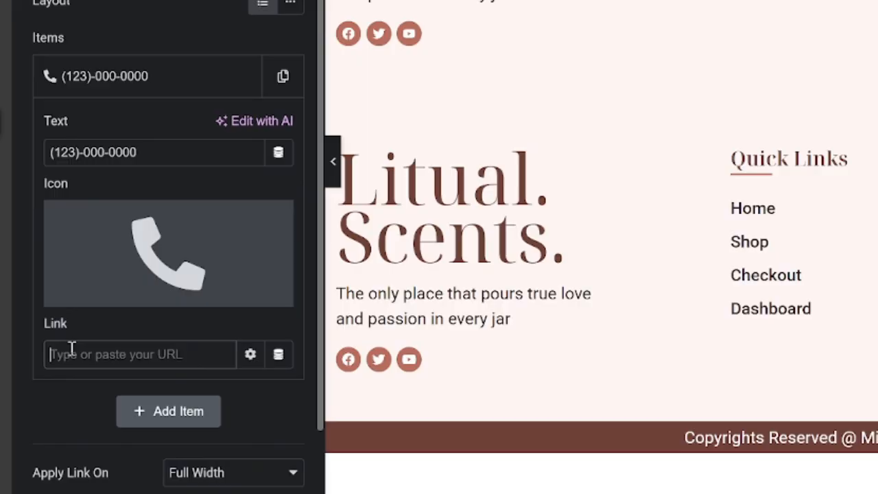
# - Set the item's link to "tel:" followed by the phone number copied from its text
pyautogui.click(41, 376)
pyautogui.write('tel')
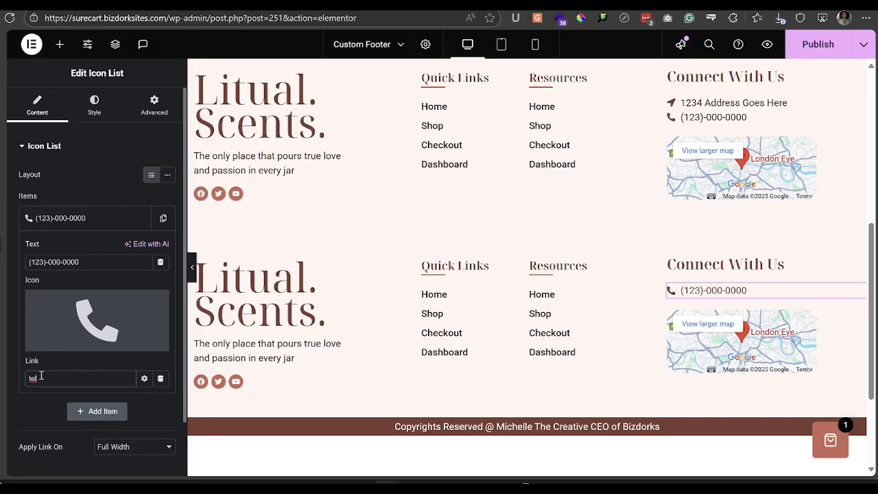
pyautogui.write(':')
pyautogui.tripleClick(65, 263)
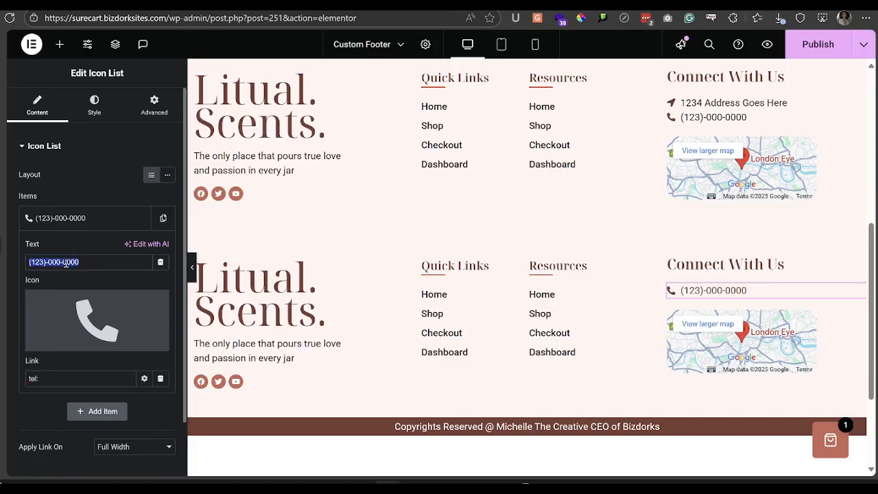
pyautogui.hotkey('ctrl', 'c')
pyautogui.click(63, 378)
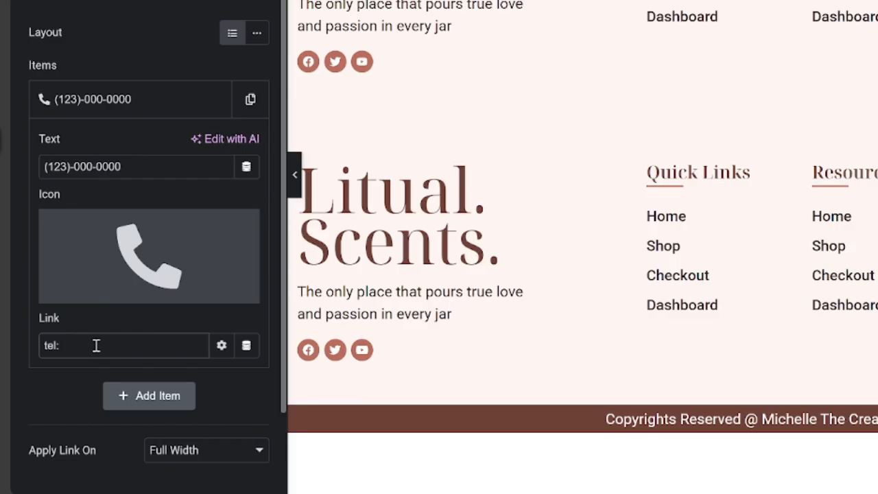
pyautogui.hotkey('ctrl', 'v')
# - Clean up the tel: link so only the phone number's digits follow the colon, and collapse the list item
pyautogui.press('BackSpace')
pyautogui.click(89, 345)
pyautogui.press('BackSpace')
pyautogui.press('BackSpace')
pyautogui.press('BackSpace')
pyautogui.click(151, 343)
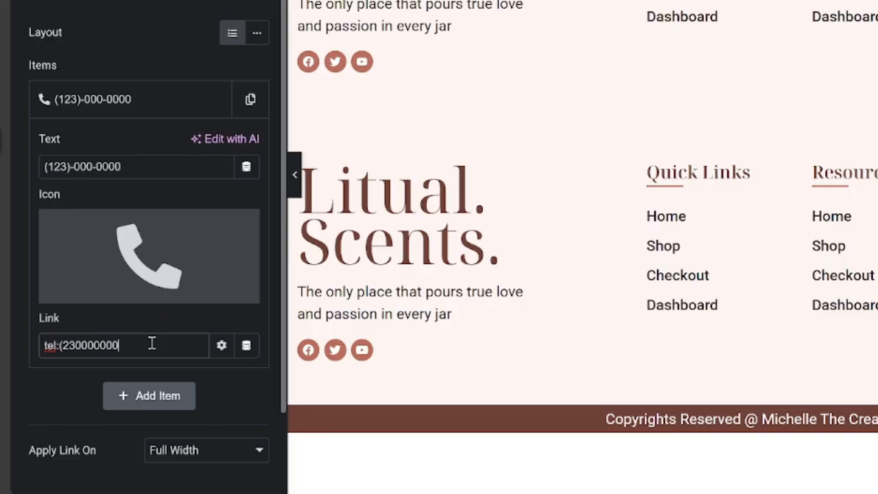
pyautogui.click(64, 350)
pyautogui.write('1')
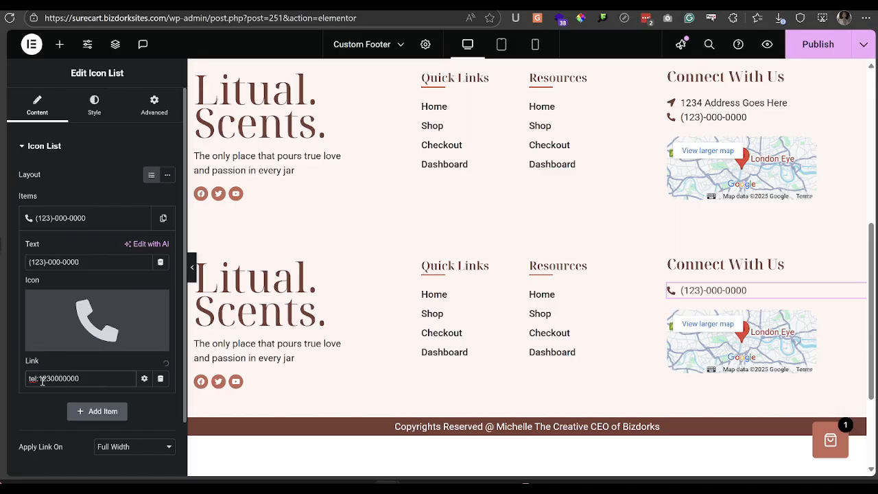
pyautogui.click(41, 379)
pyautogui.press('BackSpace')
pyautogui.click(78, 221)
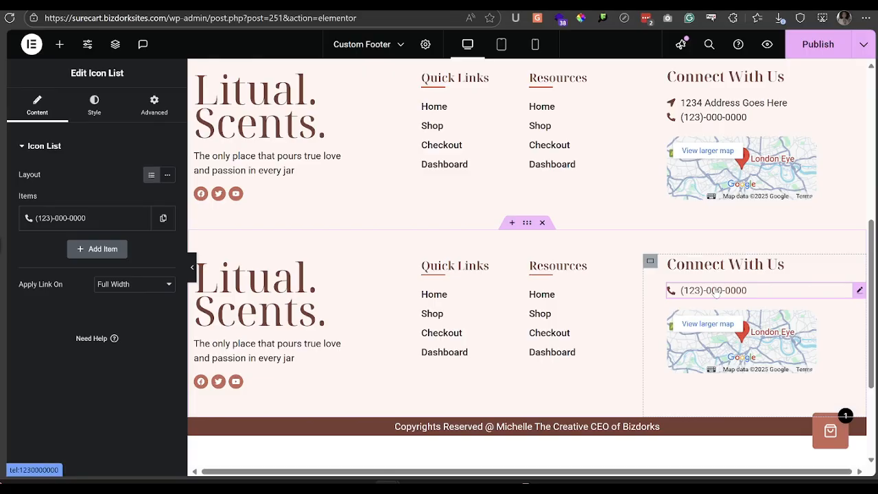
# - Set the icon's hover color to the global Accent color in the icon list's style settings
pyautogui.click(95, 106)
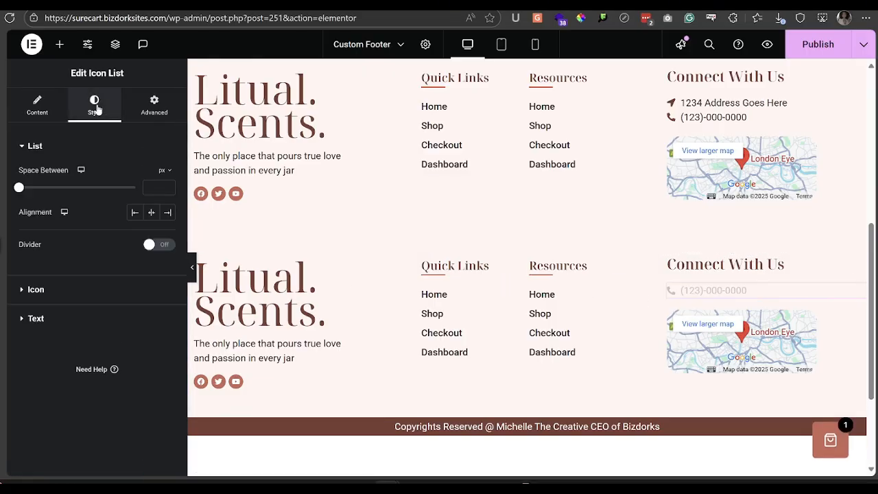
pyautogui.click(85, 291)
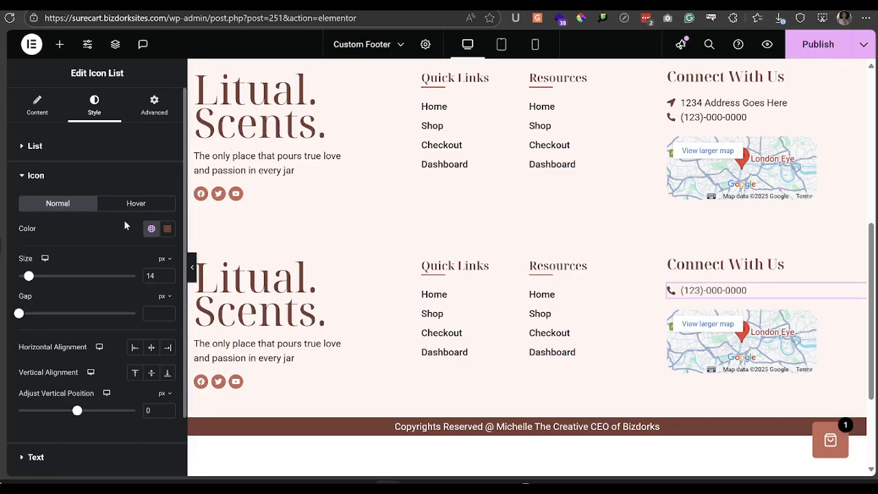
pyautogui.click(132, 203)
pyautogui.click(151, 230)
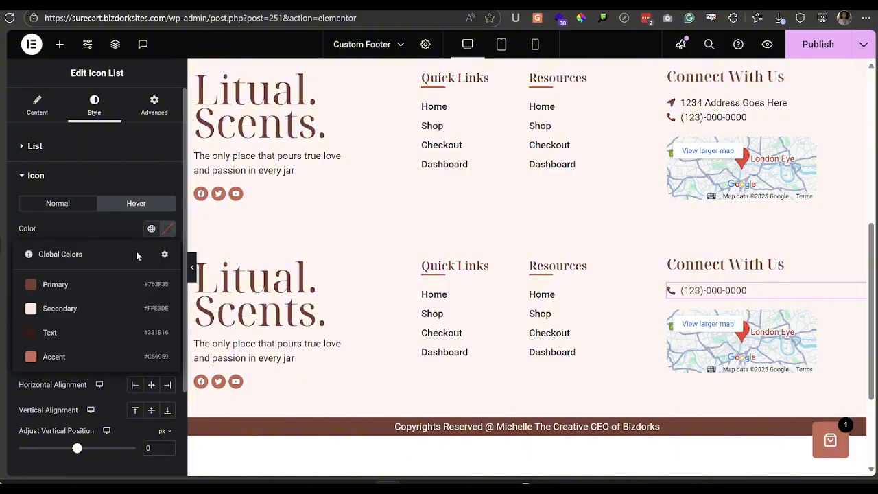
pyautogui.click(82, 358)
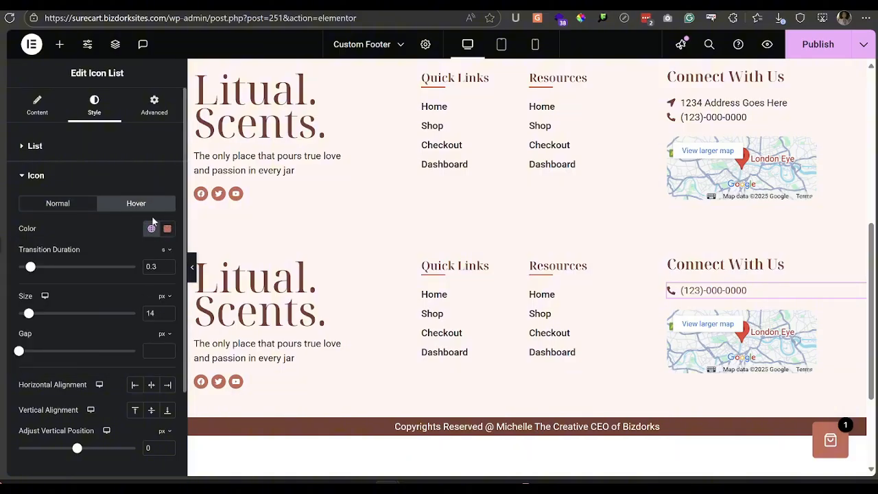
pyautogui.click(54, 180)
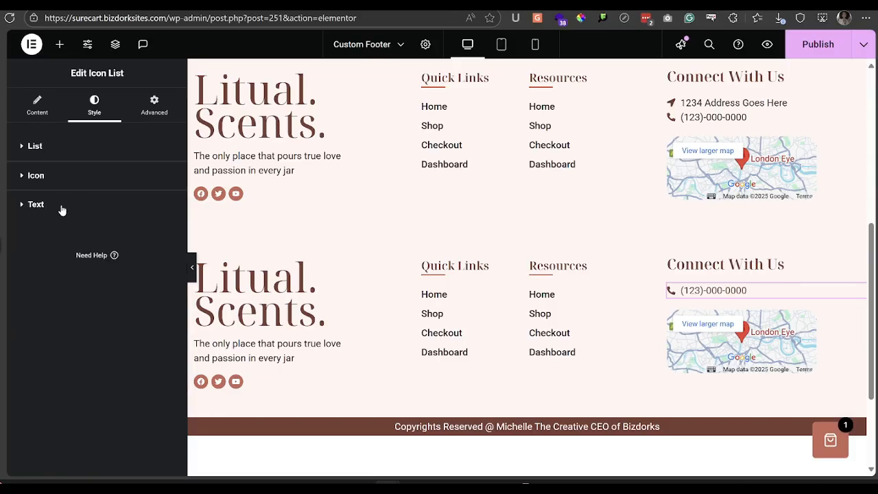
# - Set the icon list text's hover color to the global Accent color
pyautogui.click(63, 205)
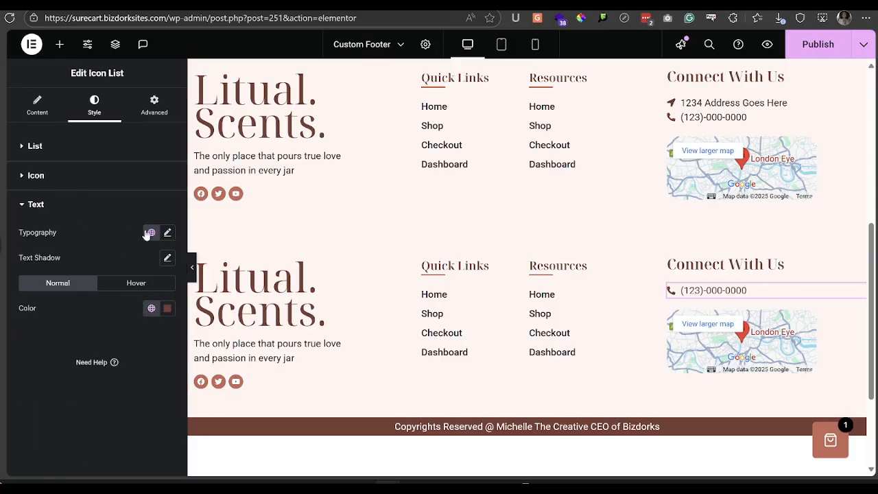
pyautogui.click(143, 282)
pyautogui.click(151, 308)
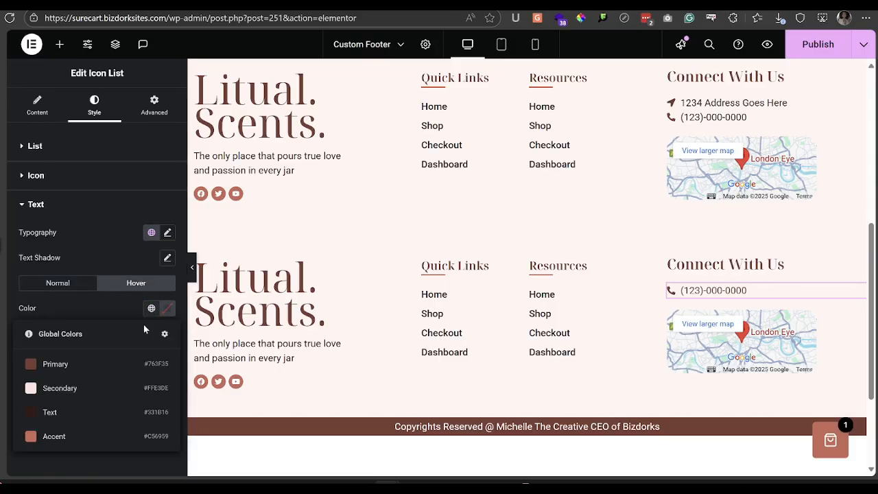
pyautogui.click(91, 437)
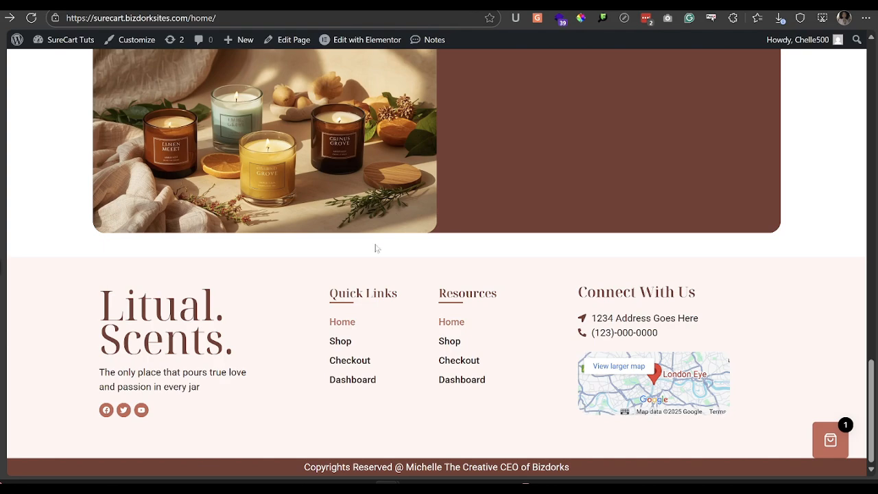
# - Switch to the live home page and reload it to check the footer's contact links
pyautogui.press('F5')
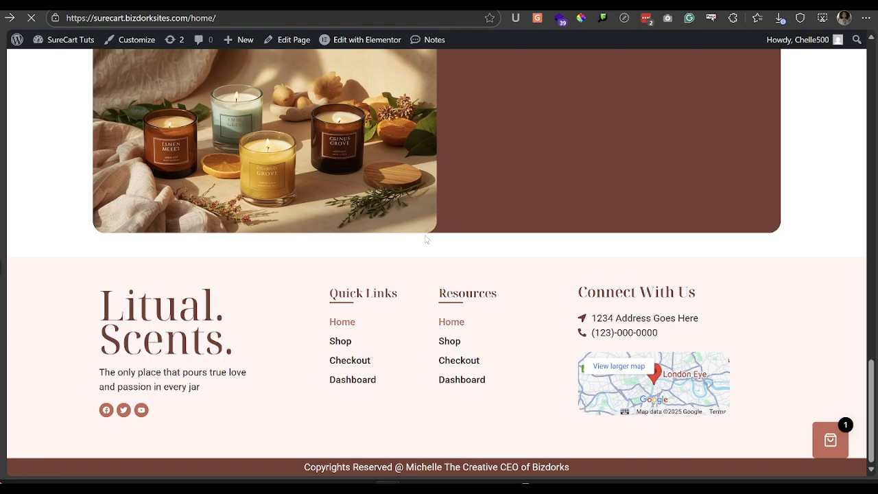